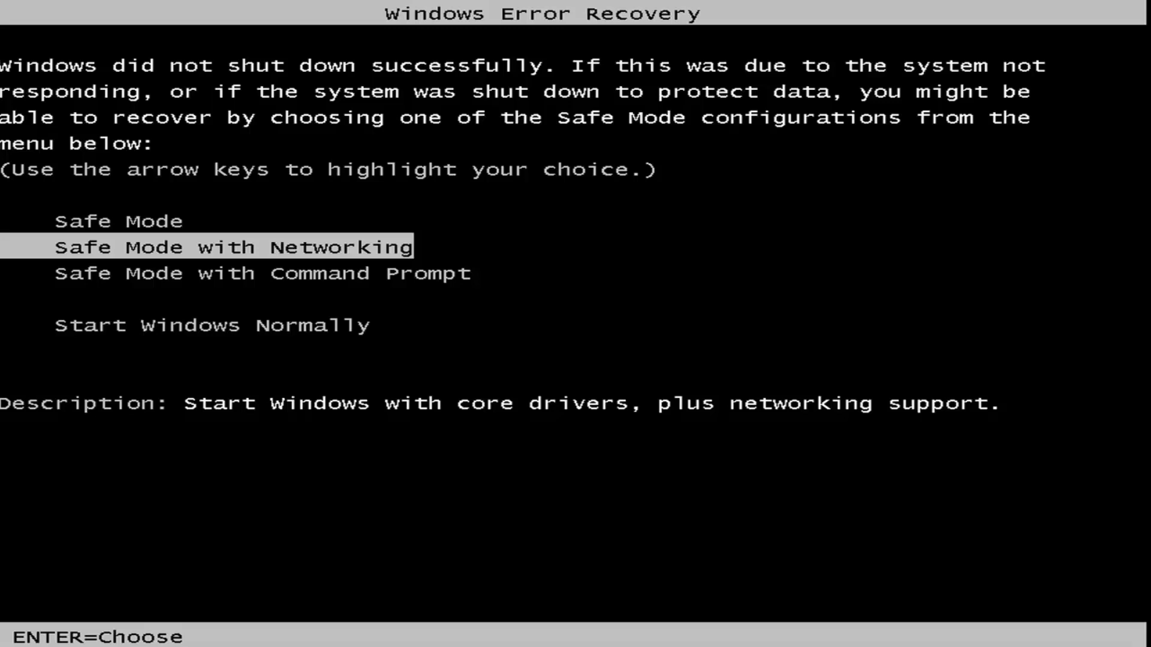
Step: Start Windows in Safe Mode with Networking from the Windows Error Recovery choices
key(Down)
key(Up)
key(Up)
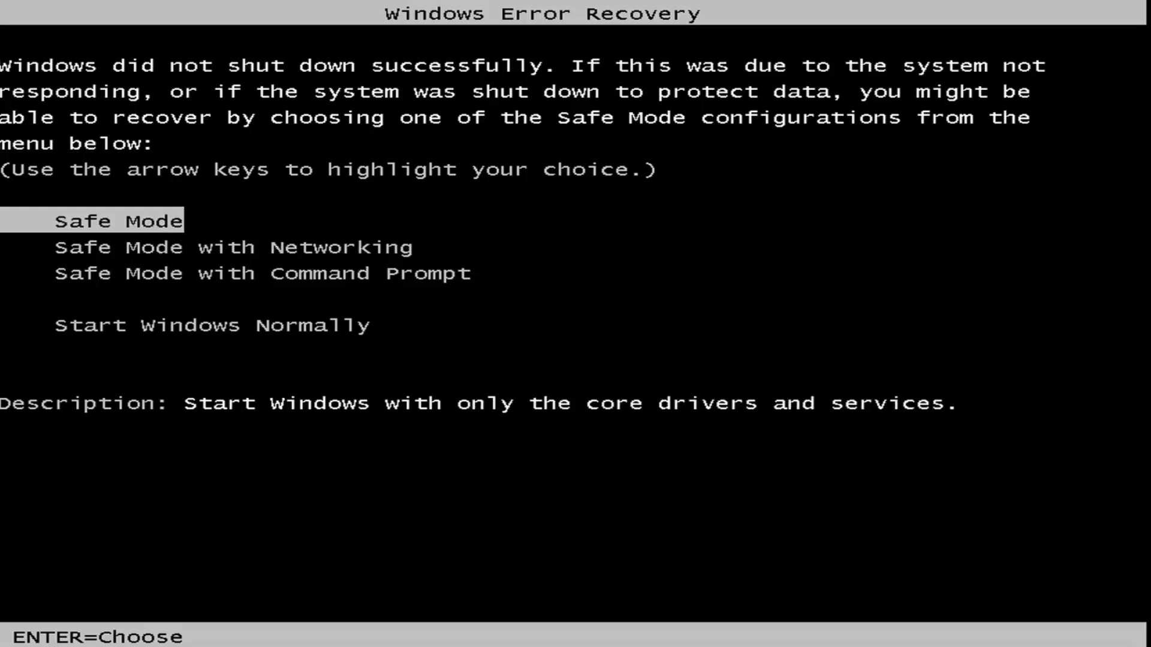
key(Down)
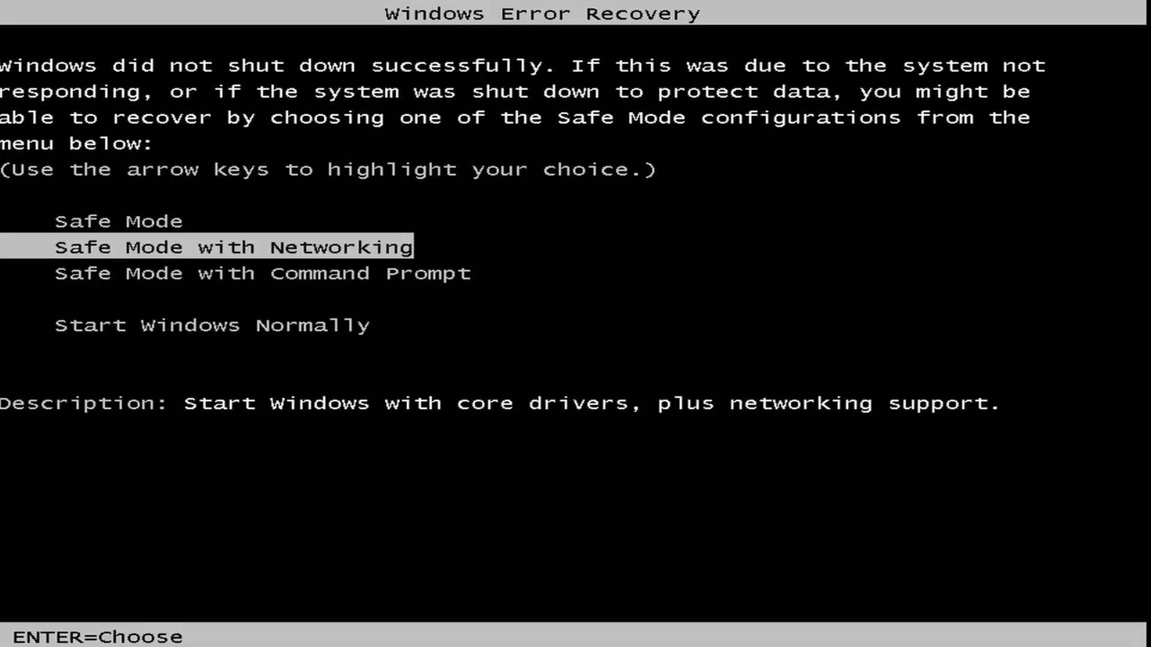
key(Return)
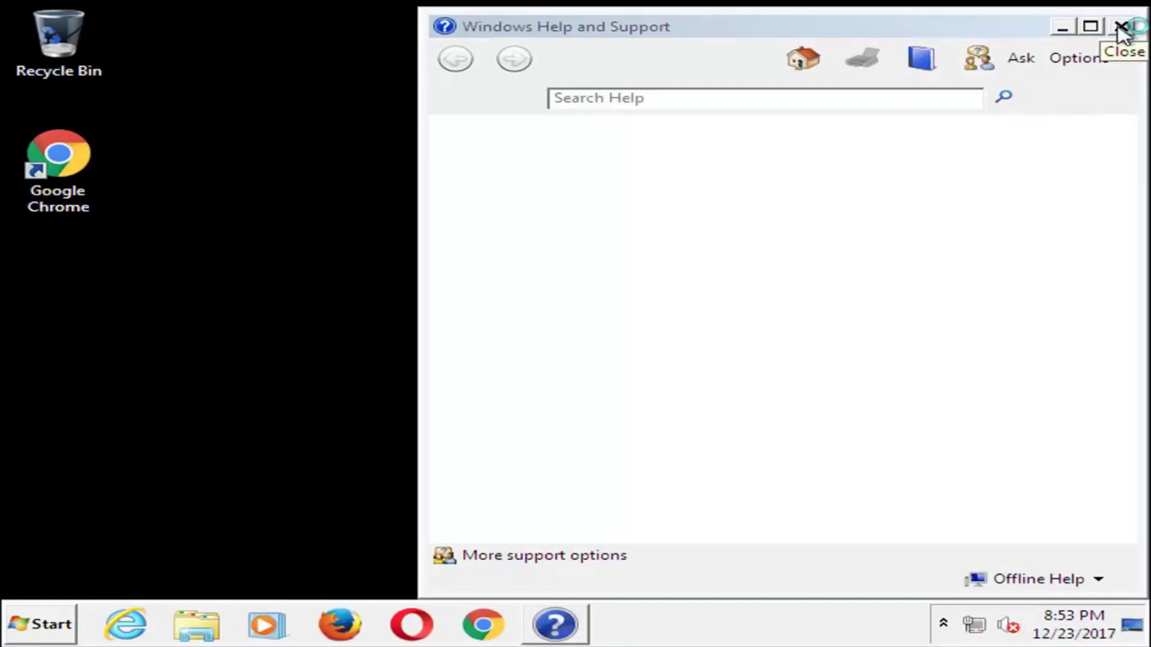
Step: Close Windows Help and Support, open cmd as administrator, and enter chkdsk at the prompt without running it
click(1121, 27)
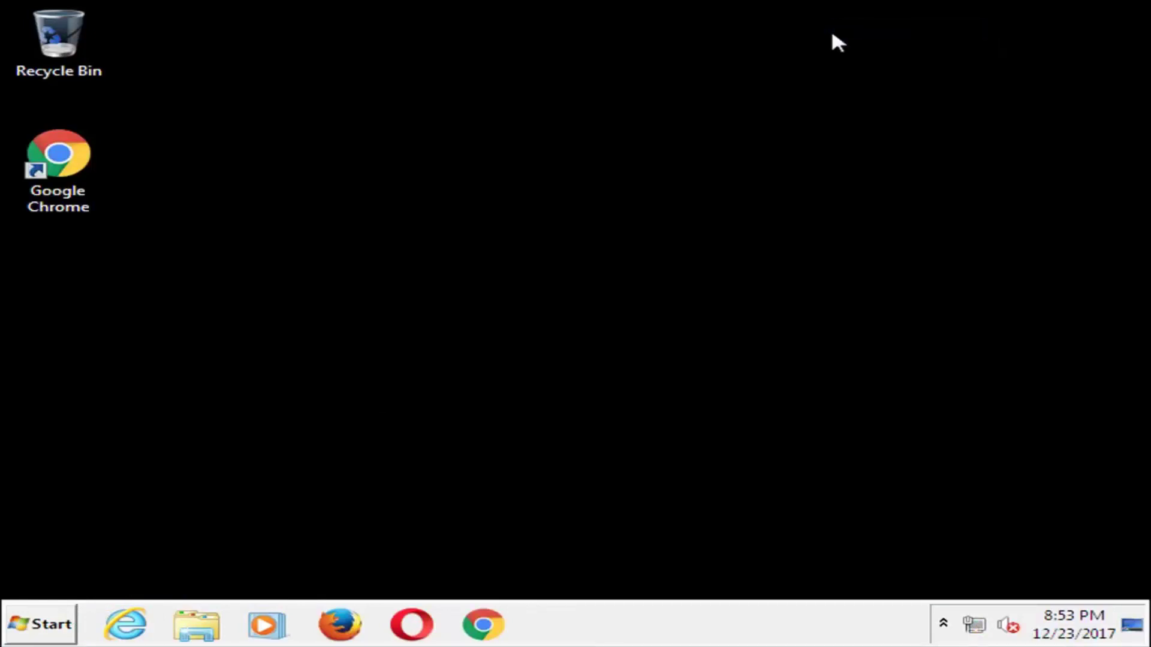
click(50, 621)
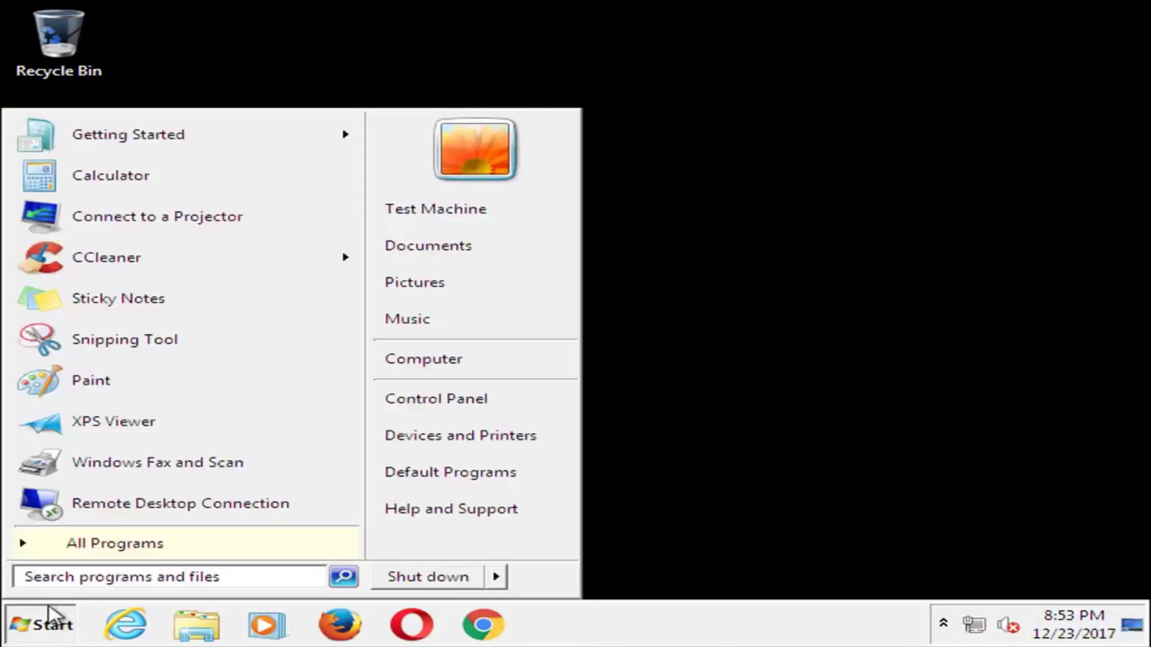
text(cmd)
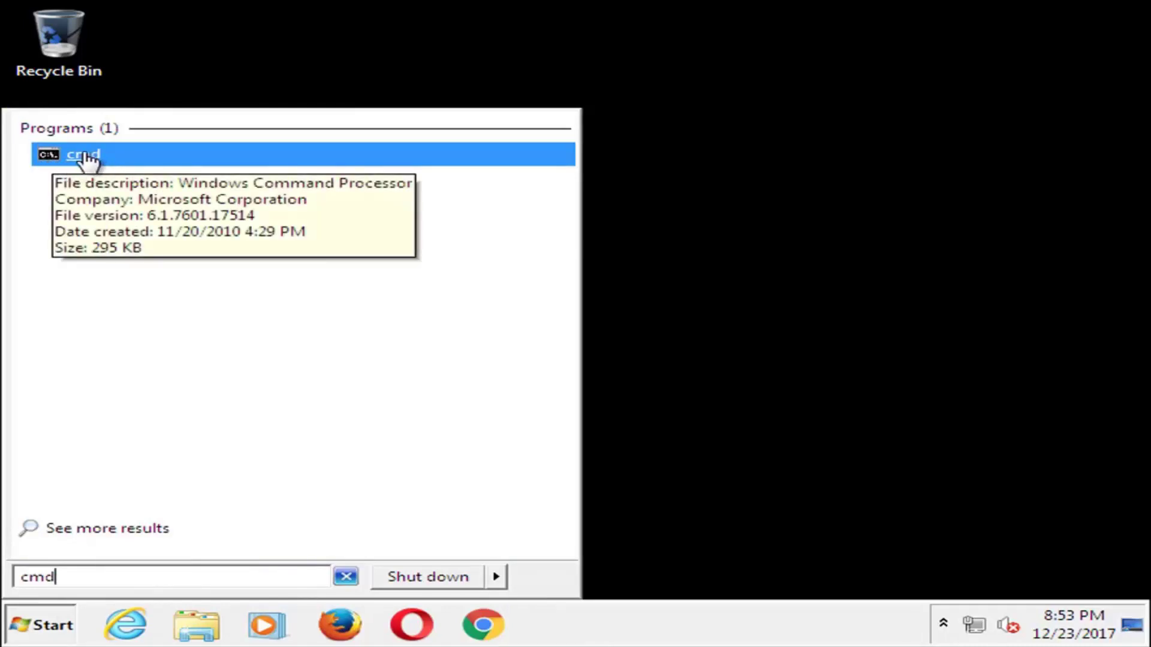
click(83, 154)
right_click(83, 154)
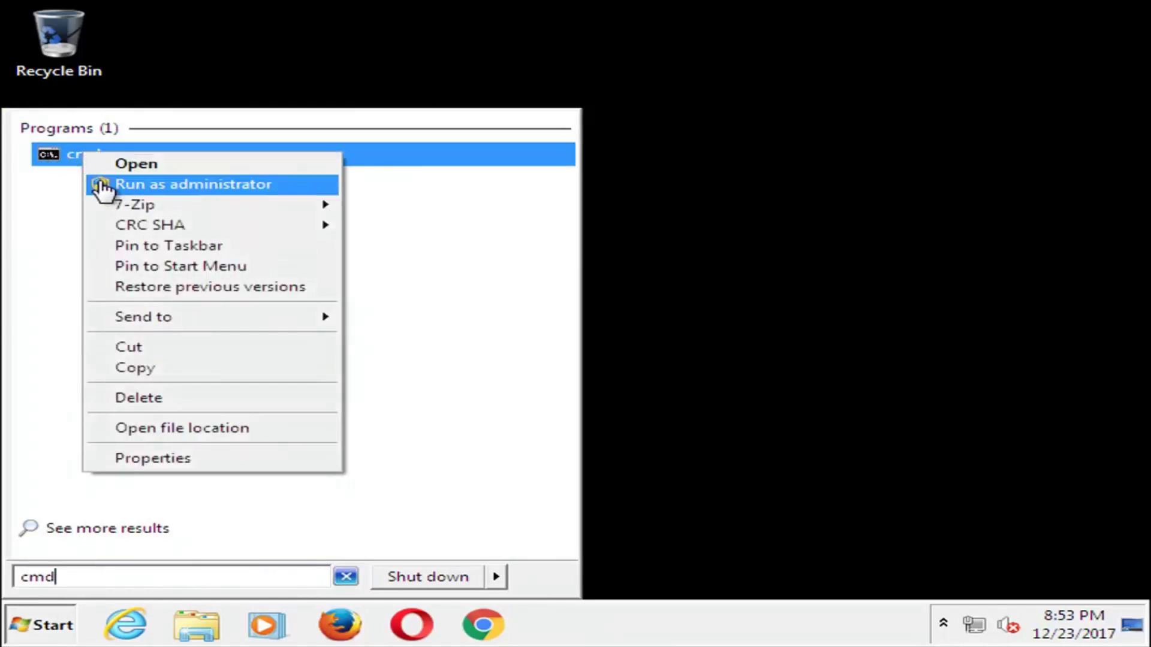
click(102, 186)
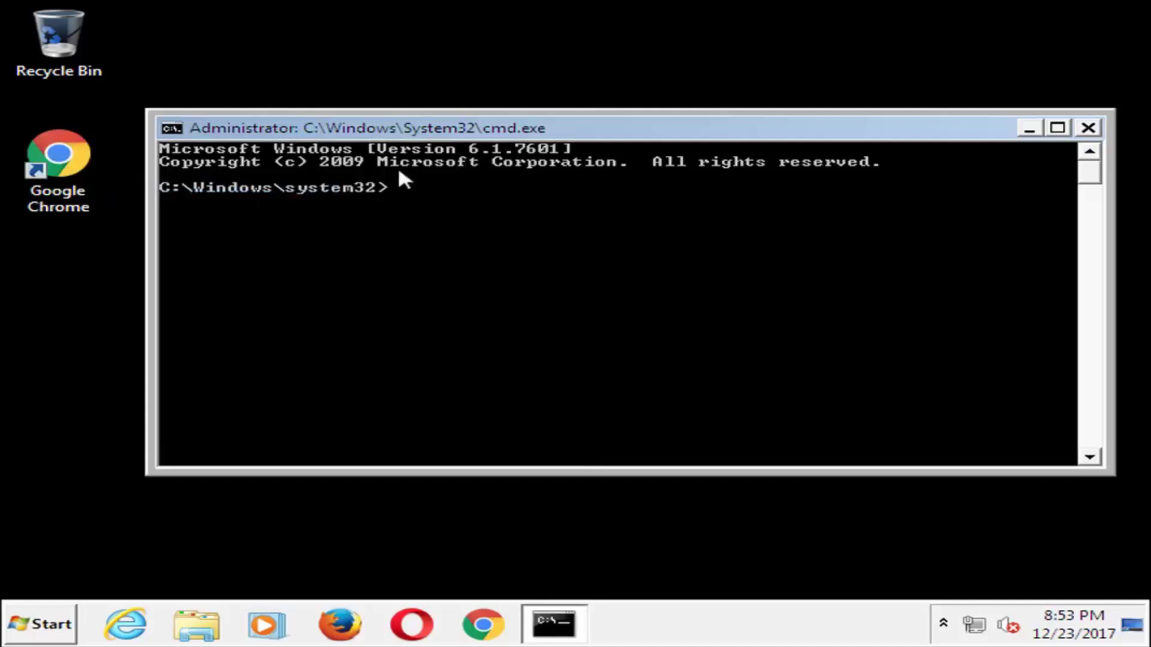
drag(397, 127, 380, 122)
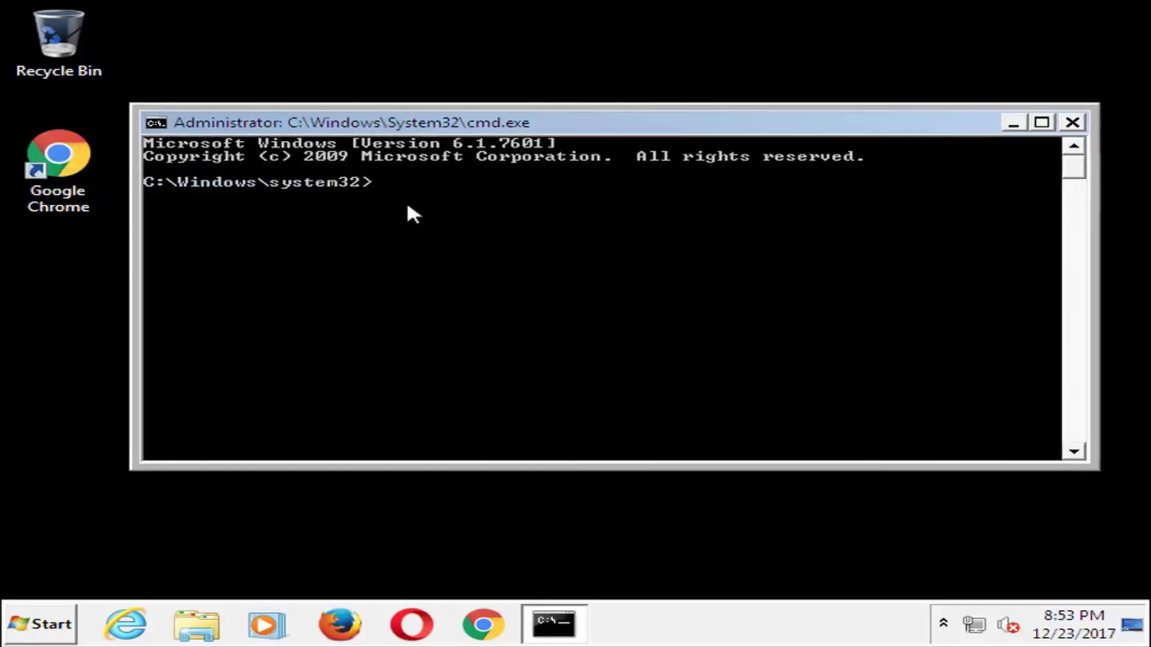
text(chkdsk)
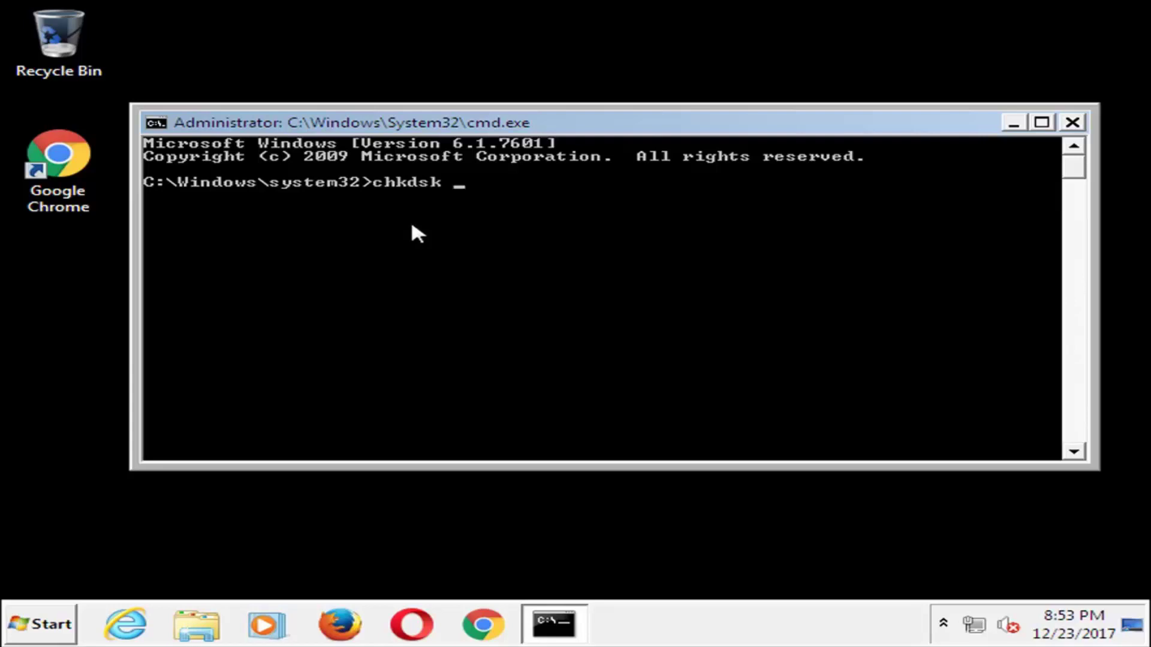
click(34, 623)
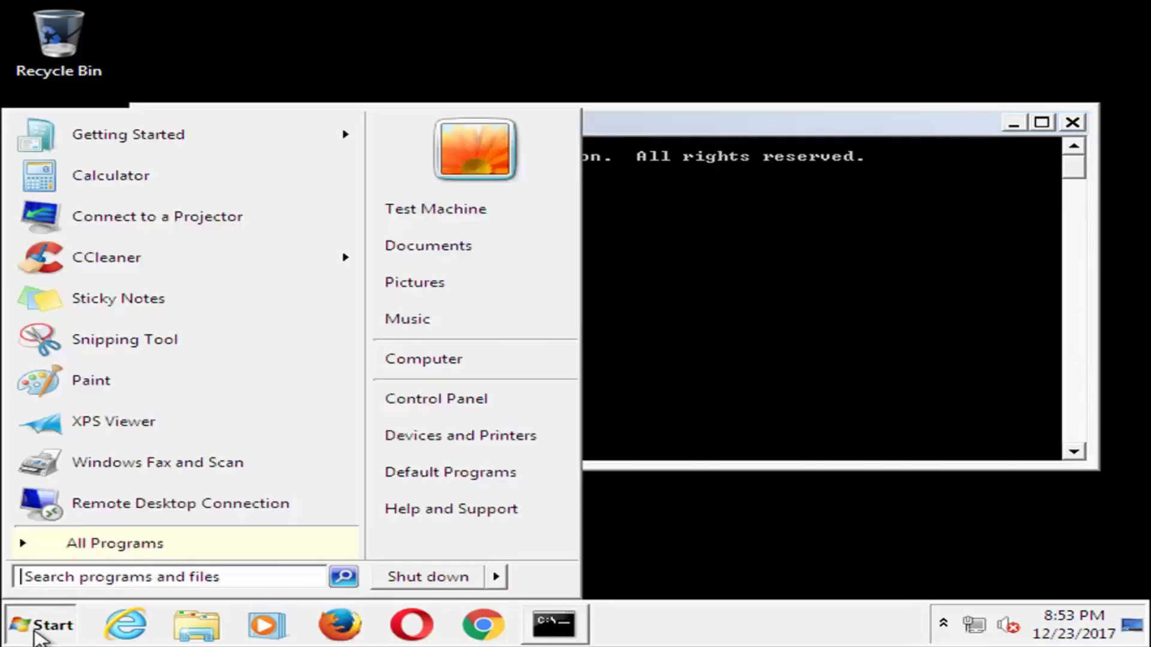
text(system)
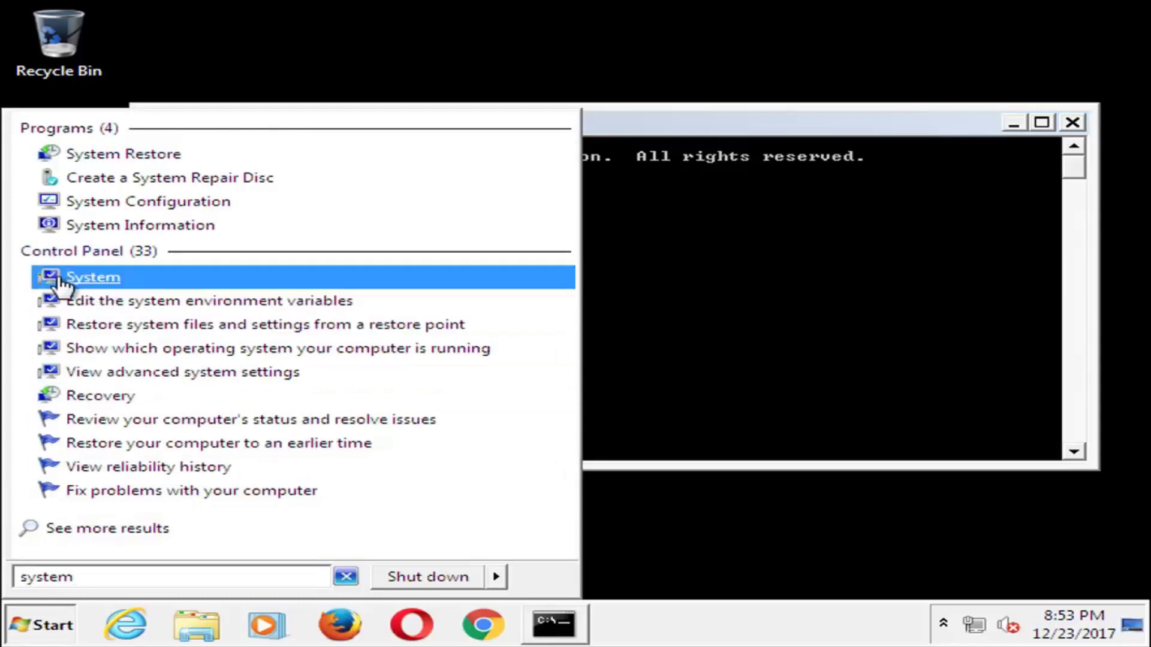
click(90, 279)
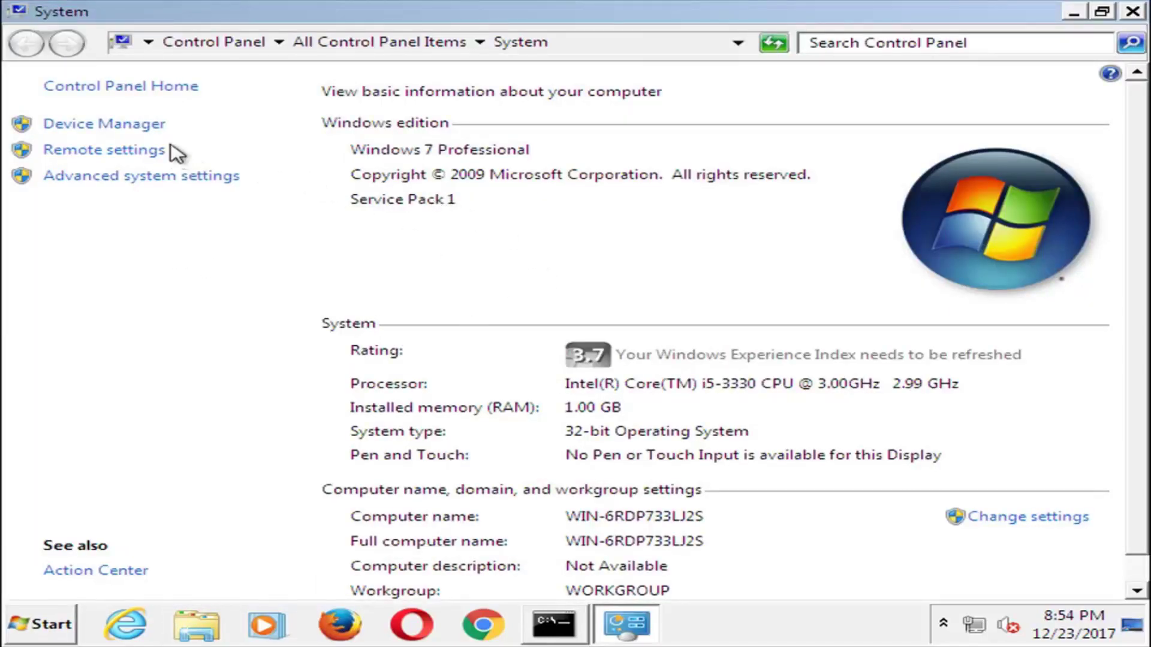
click(1132, 10)
Step: Search for computer and open the Computer window that lists the machine's drives
click(42, 635)
text(co p)
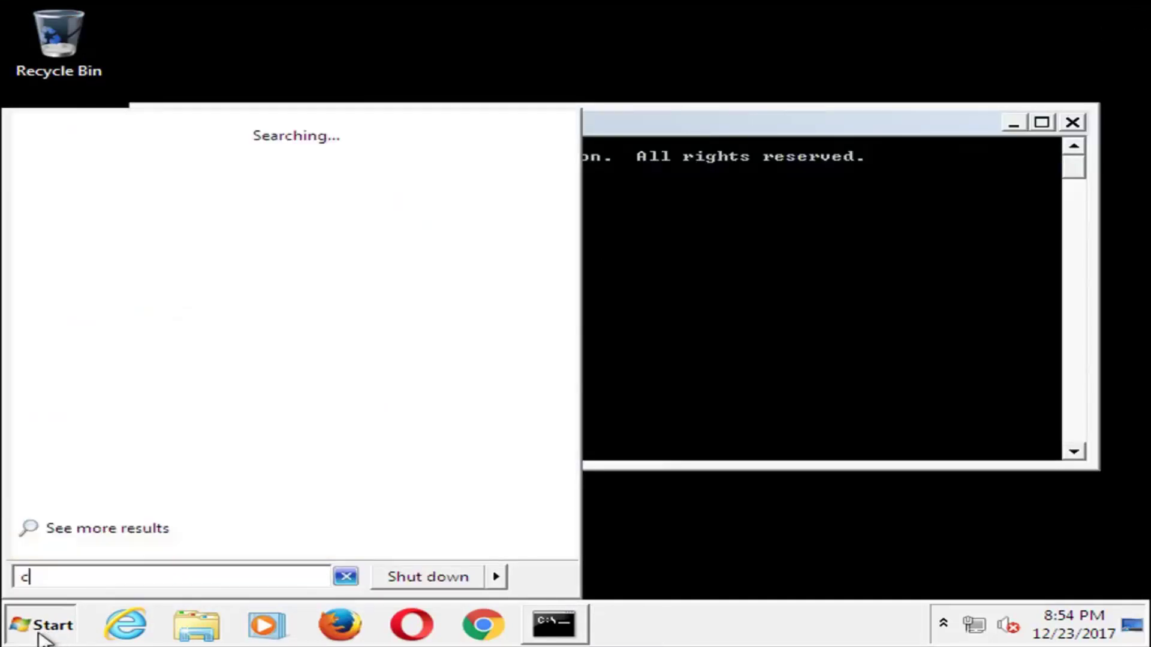
key(BackSpace)
key(BackSpace)
text(mputer)
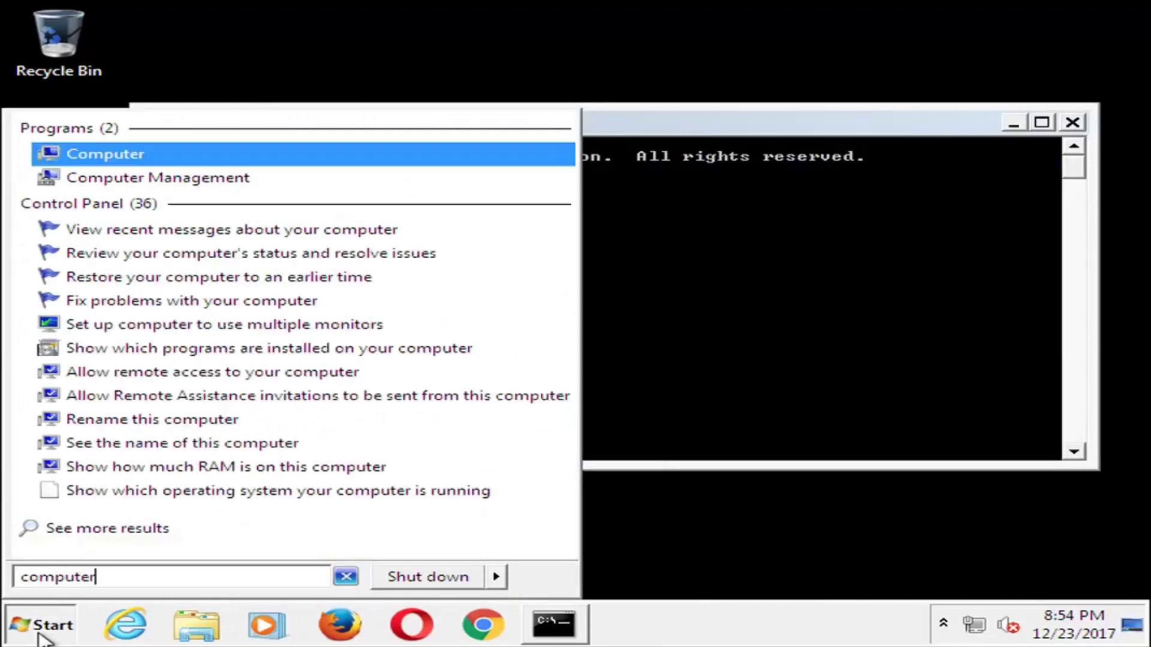
click(70, 154)
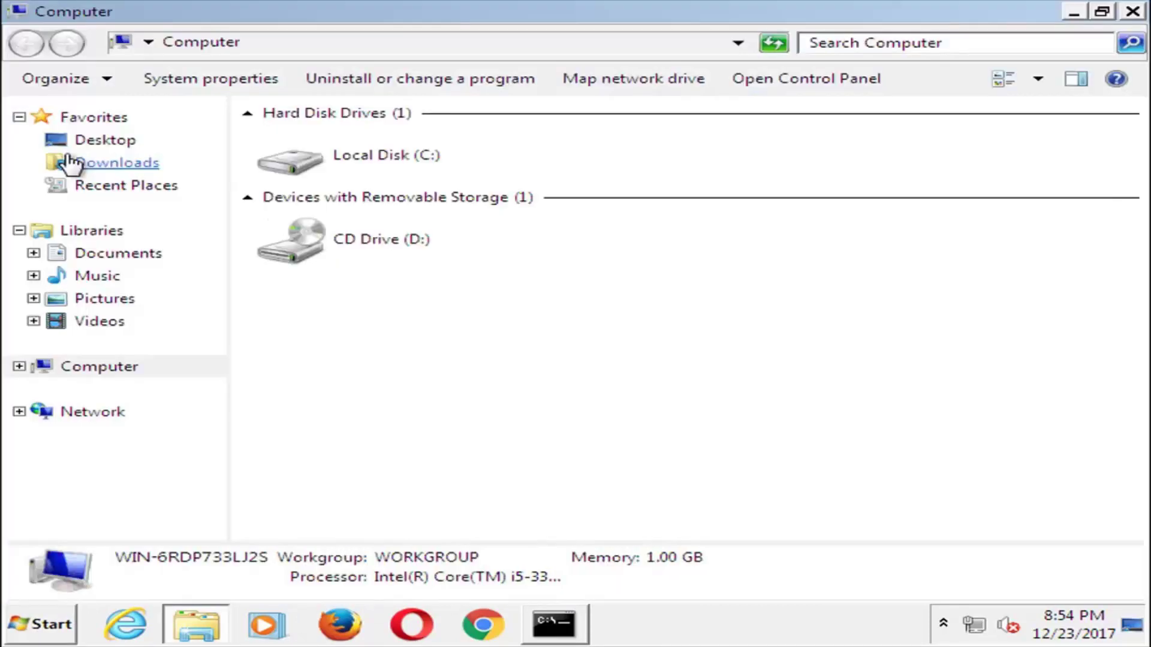
Step: Examine the C: and D: drives to identify which one holds the Windows folder, and close the window
click(334, 157)
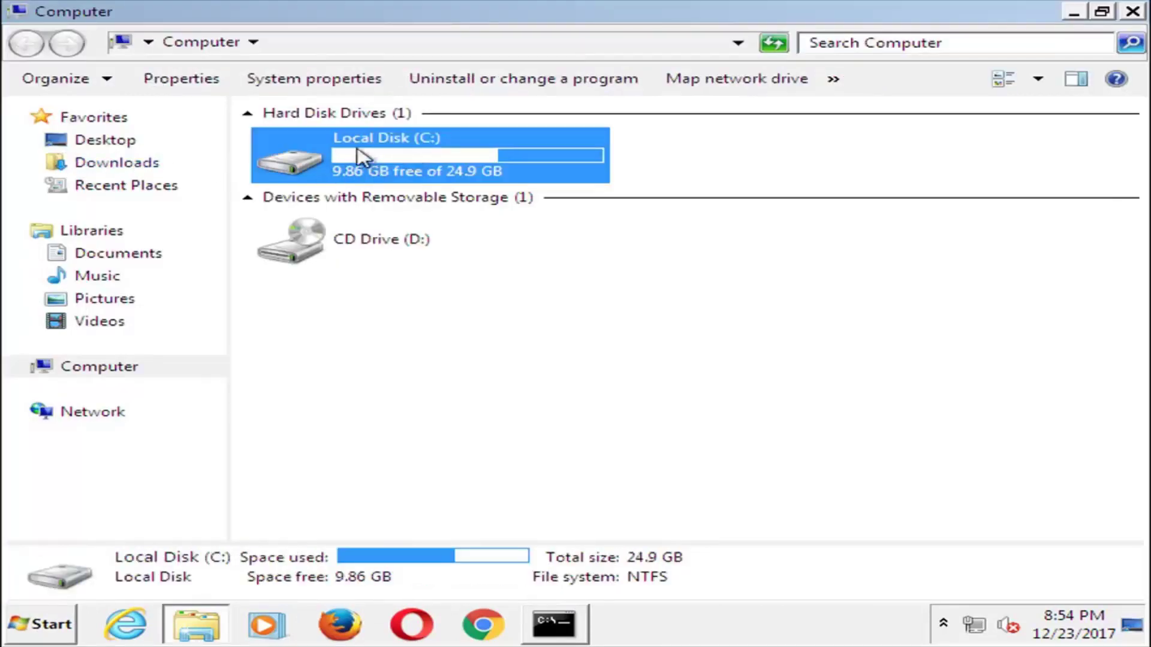
click(413, 219)
click(406, 157)
click(430, 236)
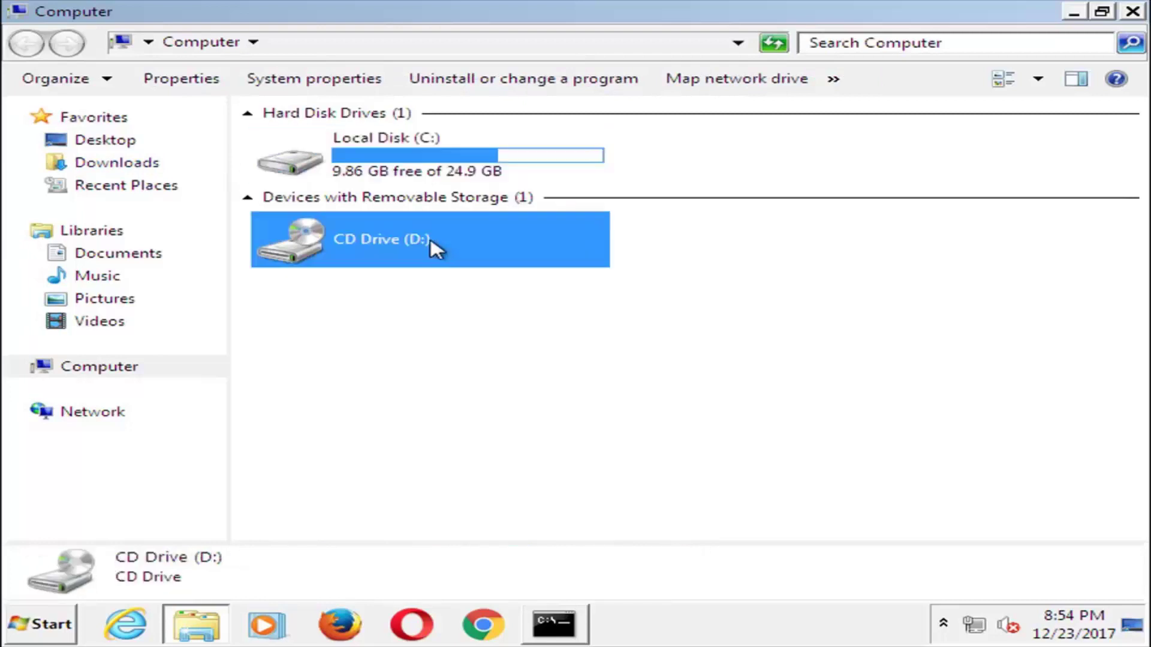
click(390, 161)
double_click(393, 161)
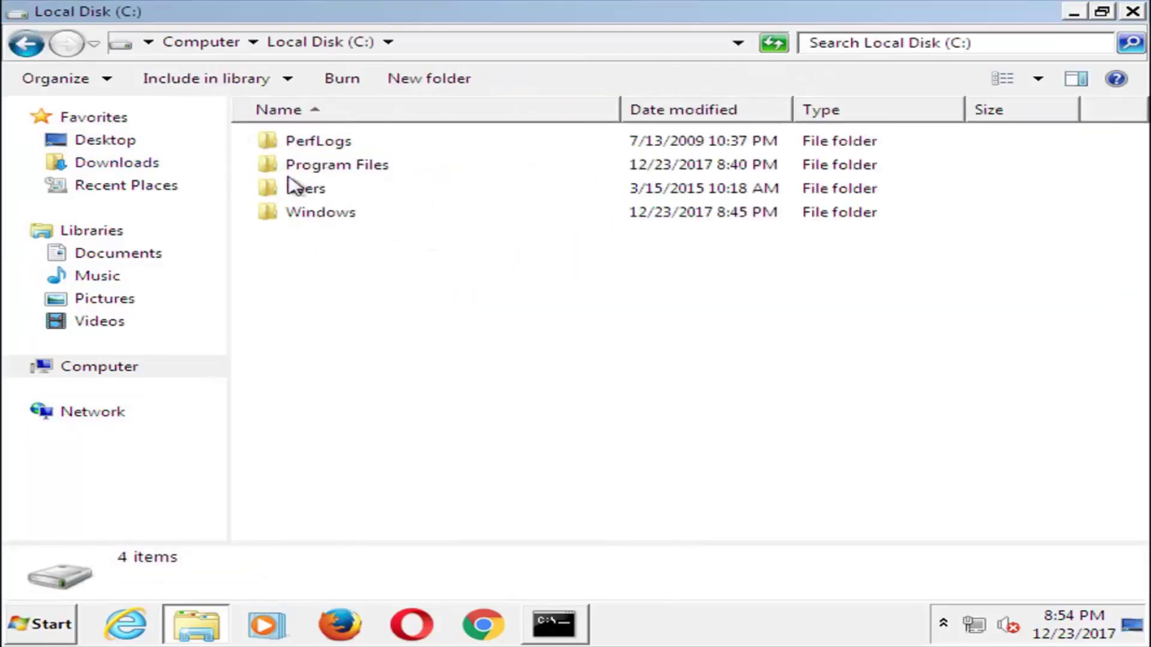
click(40, 43)
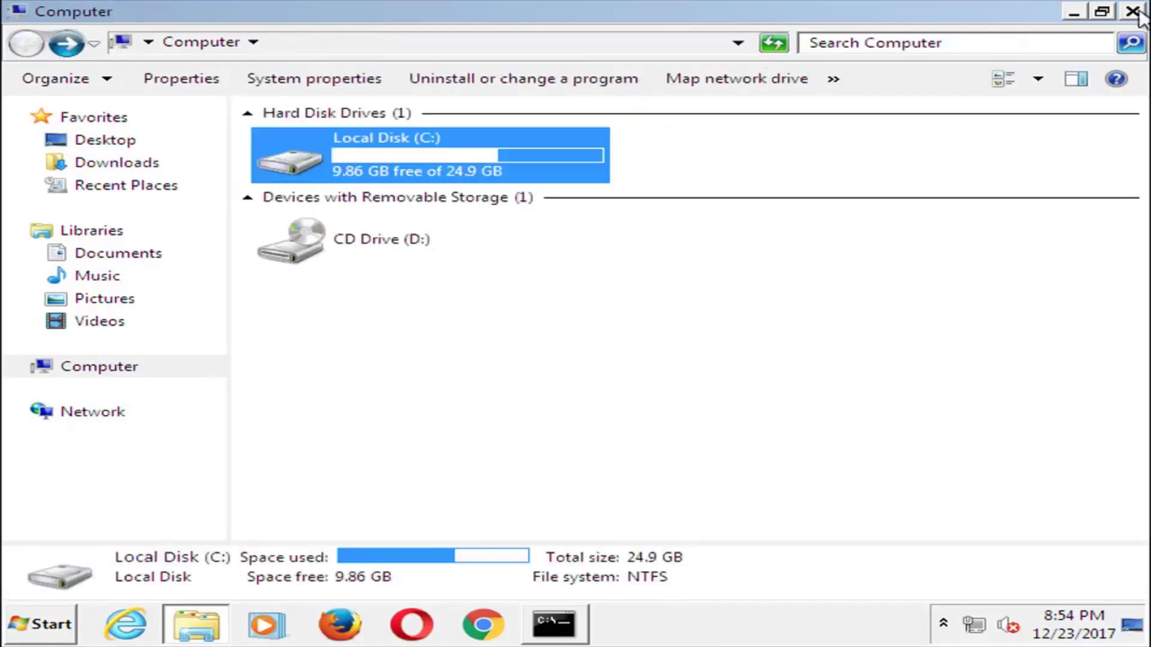
click(1132, 12)
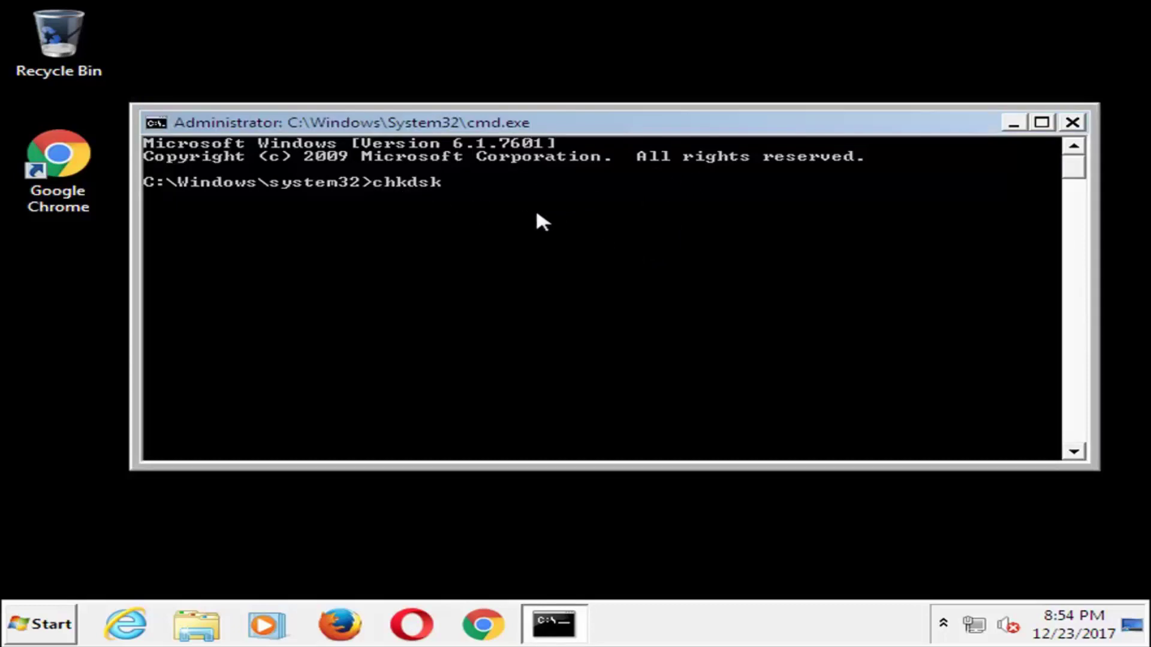
Step: Complete and run the command as chkdsk C: /f, and agree to schedule the volume check for the next restart
text(C:)
text(/f)
key(Return)
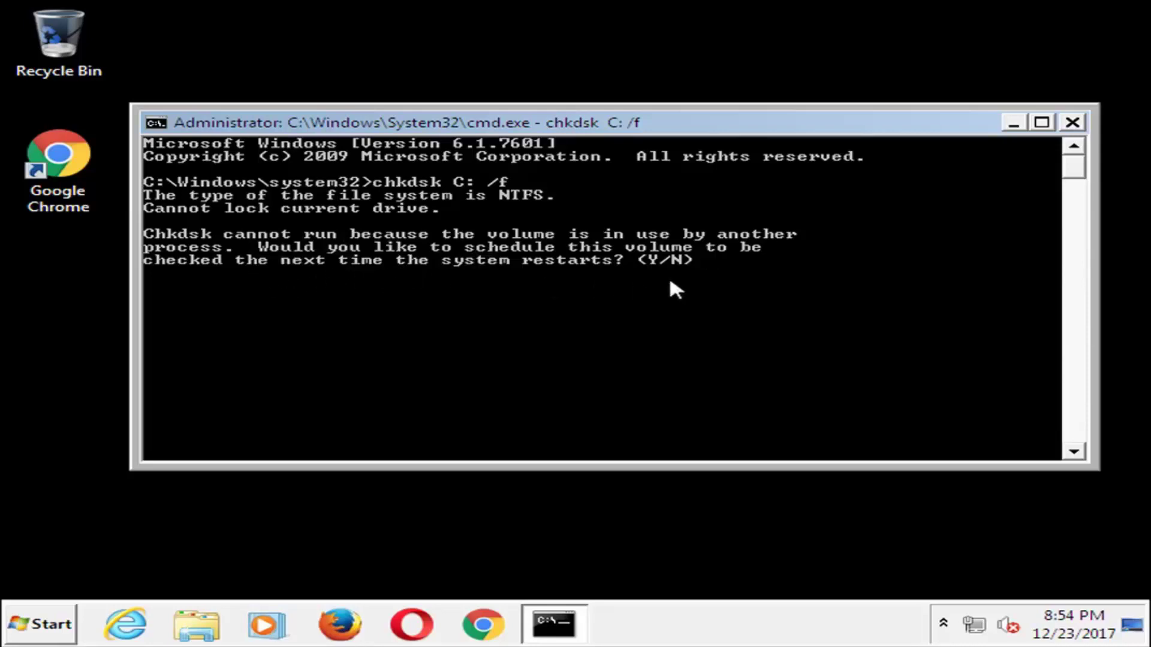
text(y)
key(Return)
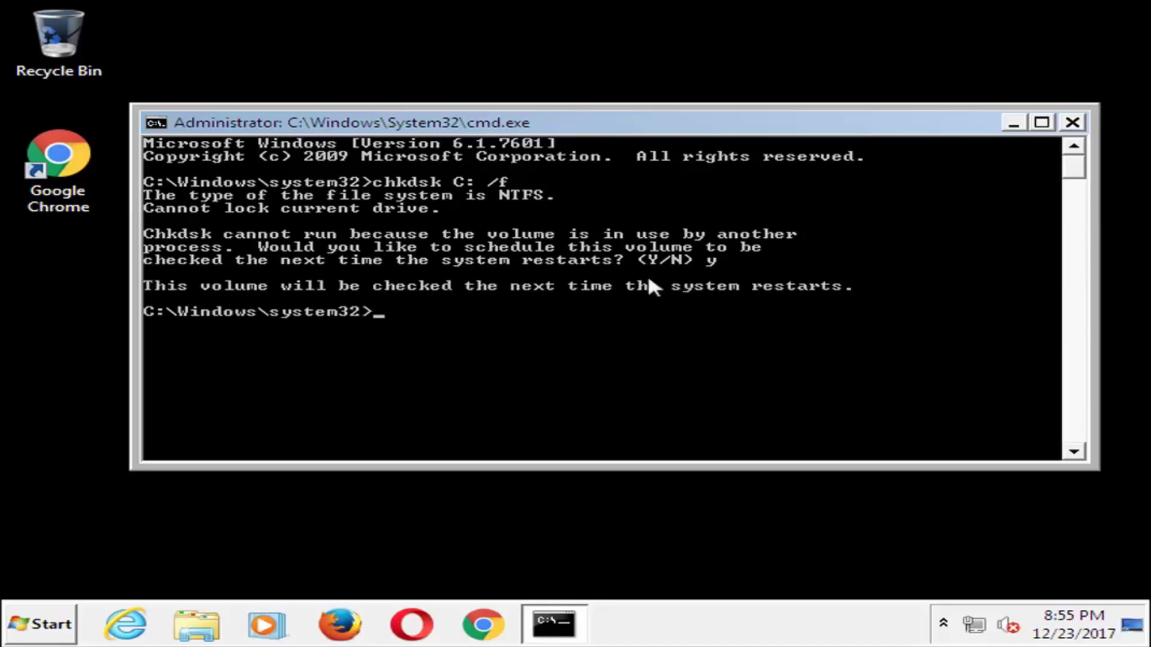
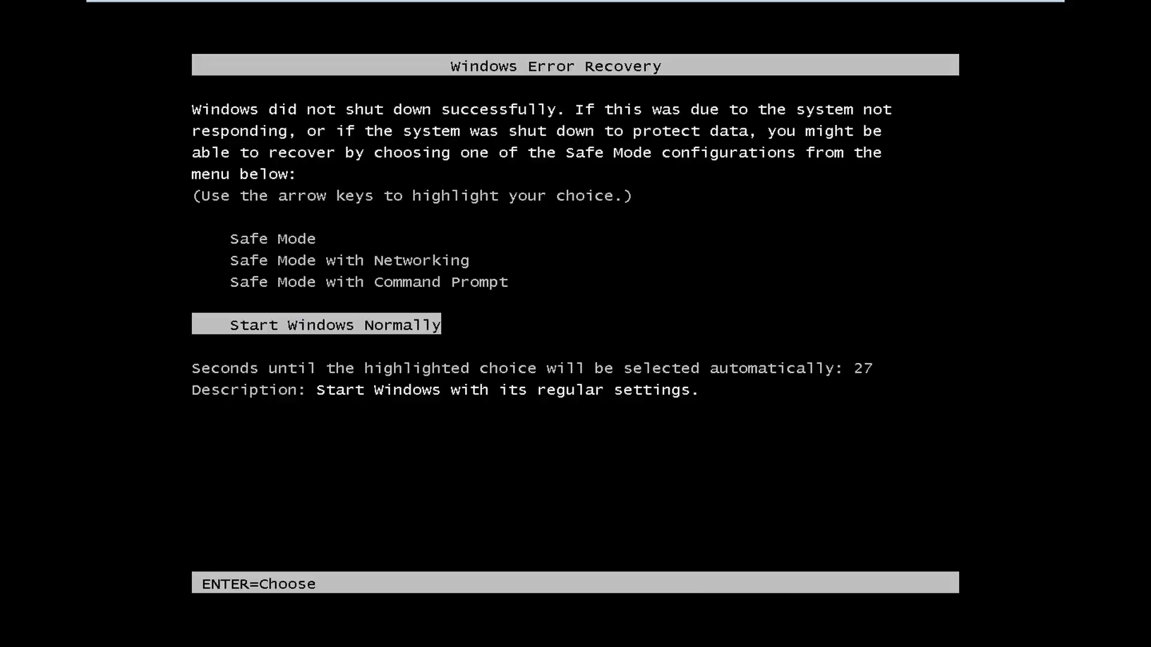
Step: Boot the restarted computer into Safe Mode with Networking instead of starting Windows normally
key(Up)
key(Up)
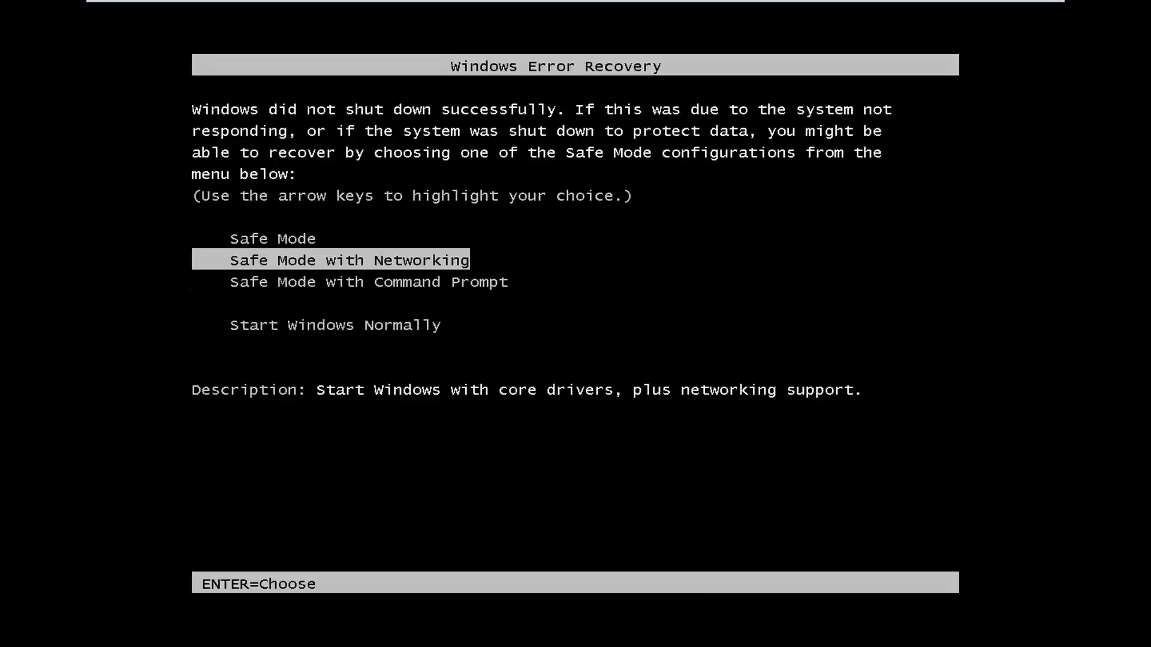
key(Return)
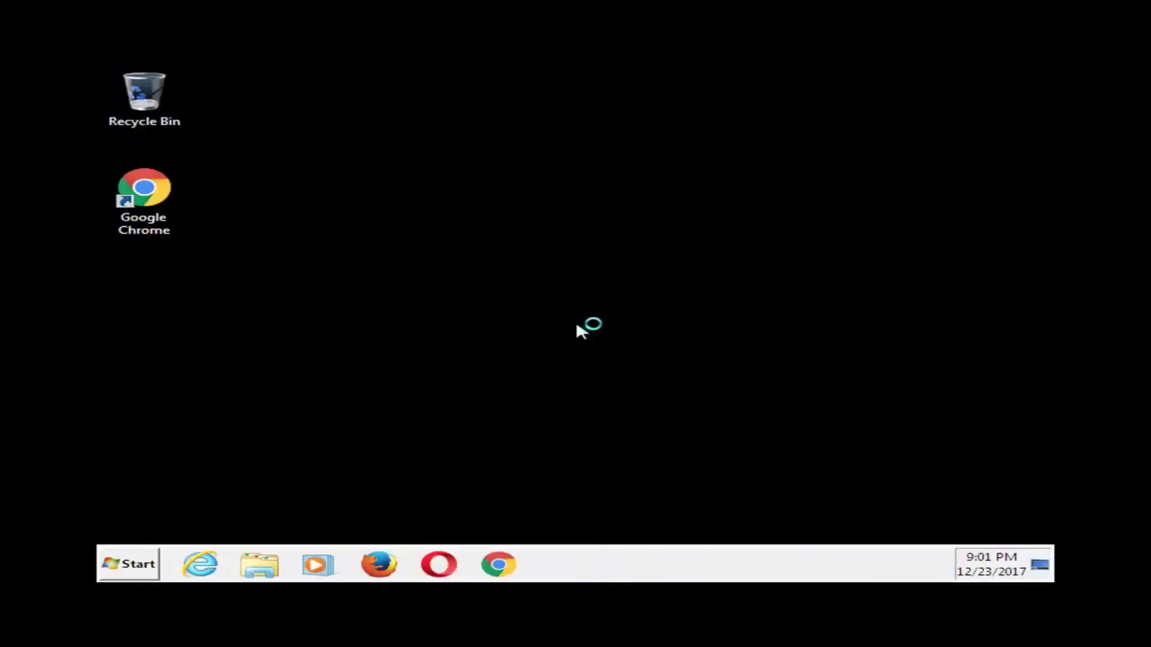
Step: Search for system restore, launch System Restore, and close the Windows Help and Support window
click(113, 572)
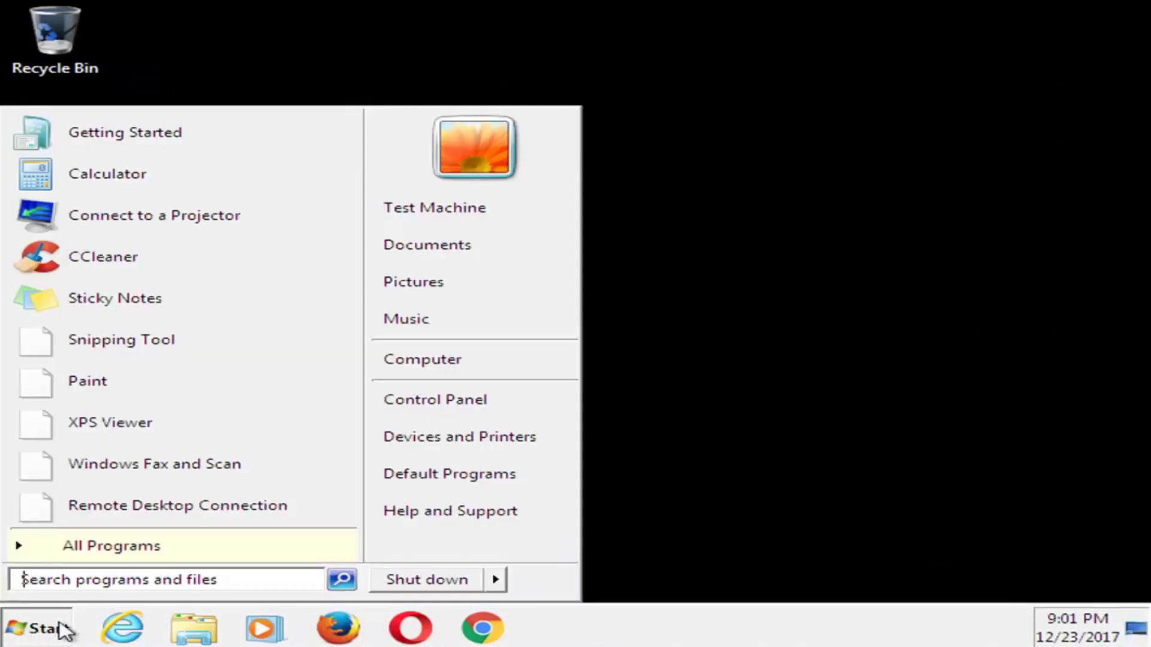
text(system restore)
key(F1)
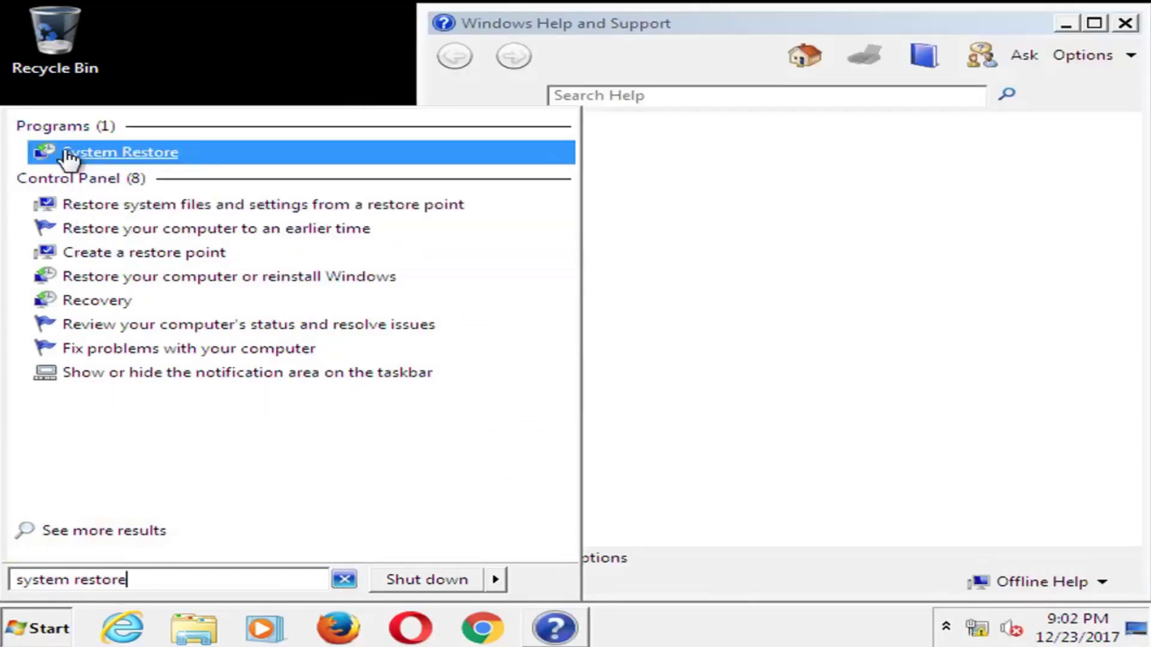
click(66, 155)
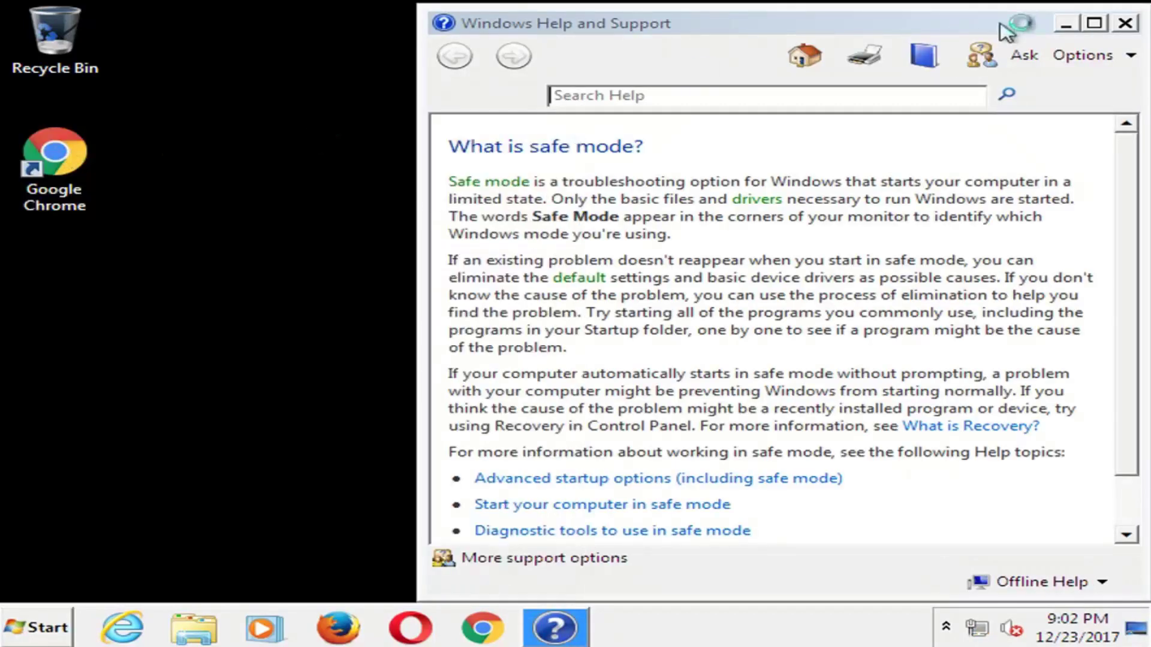
click(1125, 23)
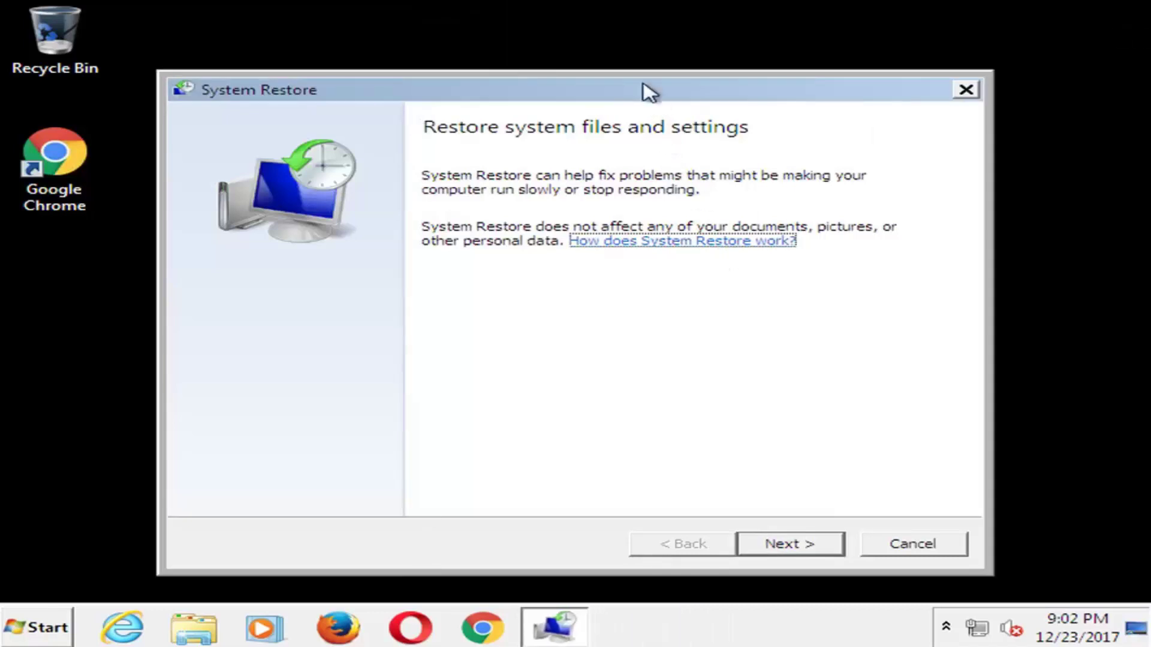
Step: Restore the computer to the 10/28/2017 3:21:19 PM "Installed VMware Tools" restore point and dismiss the completion message
drag(648, 90, 659, 70)
click(796, 536)
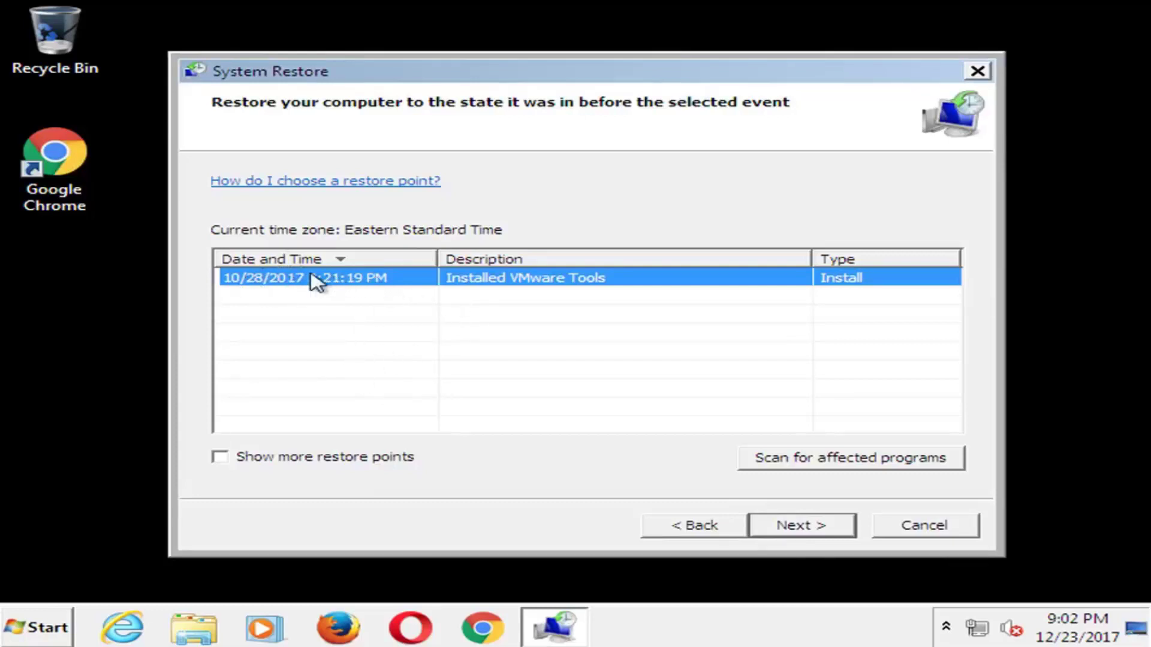
click(804, 528)
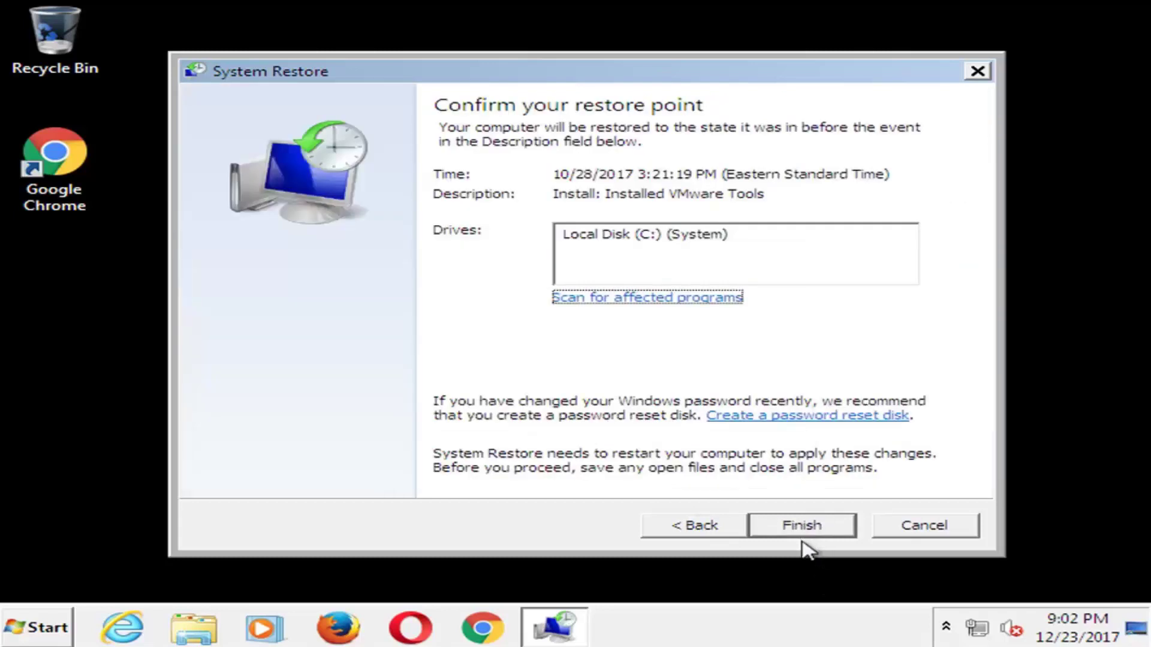
click(808, 530)
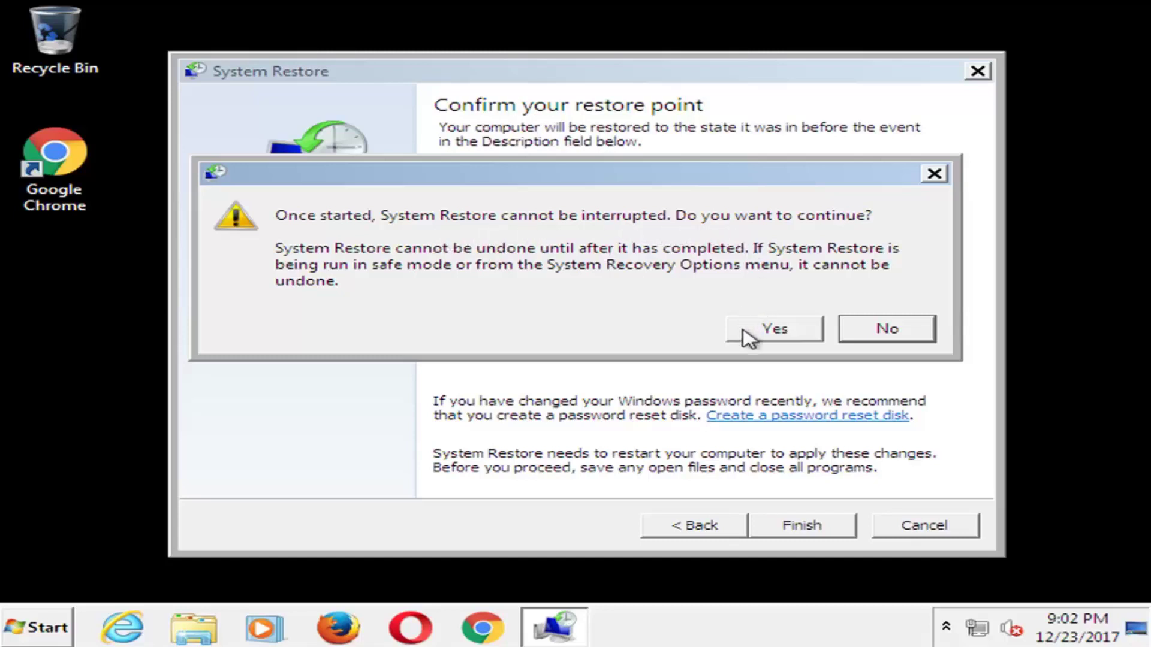
click(767, 335)
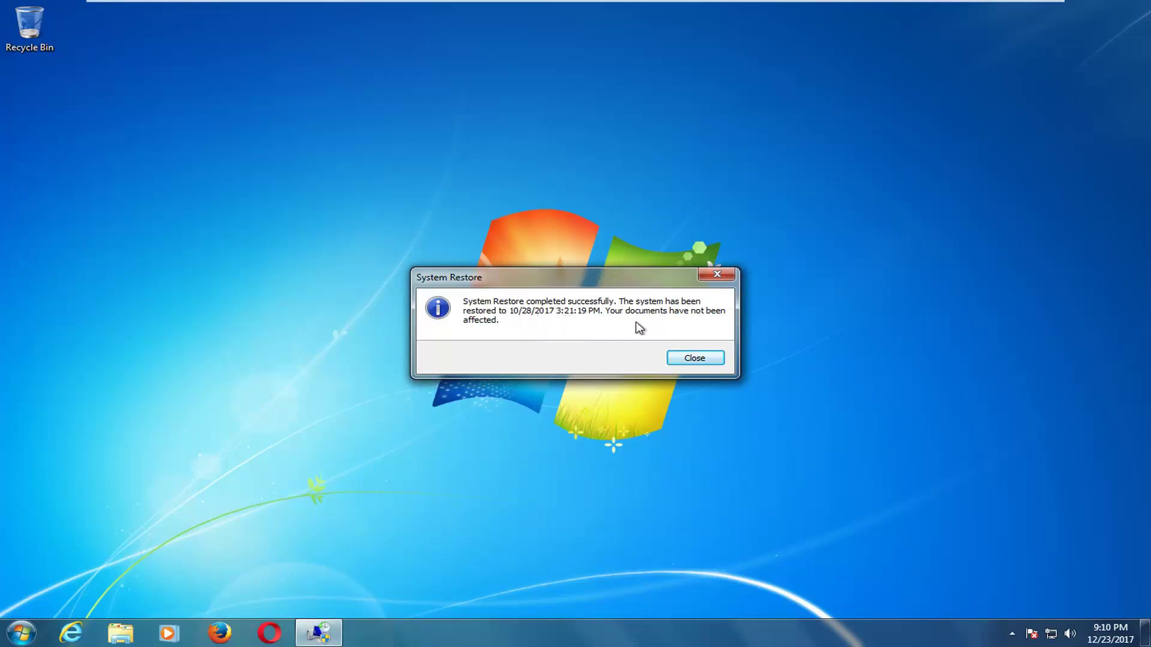
click(693, 358)
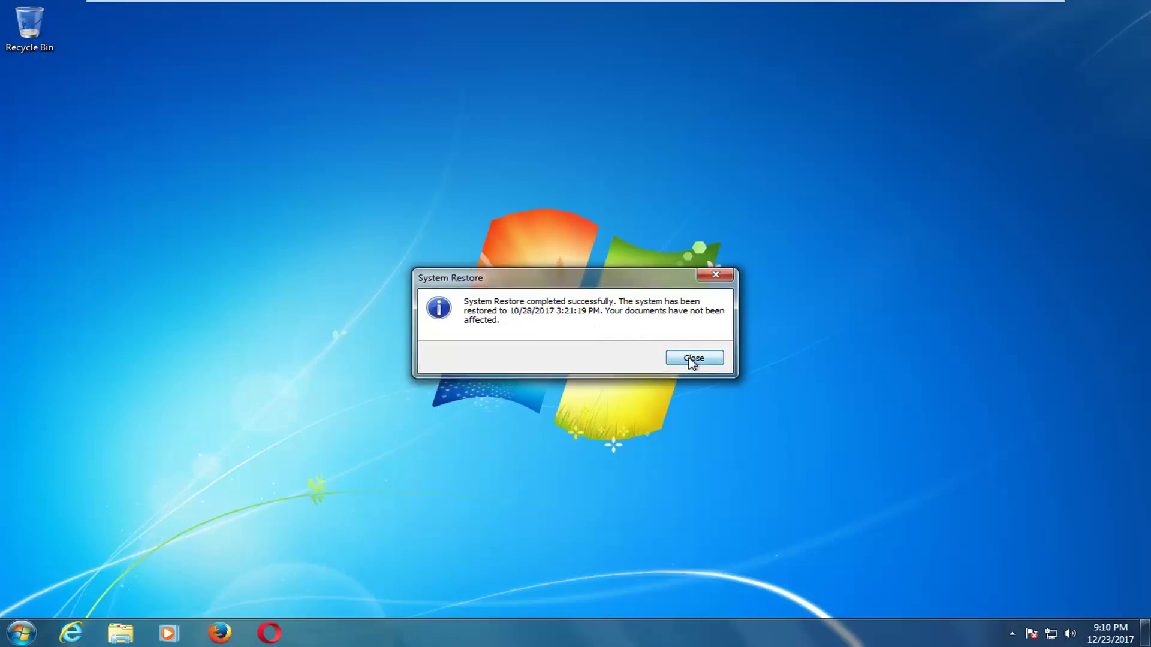